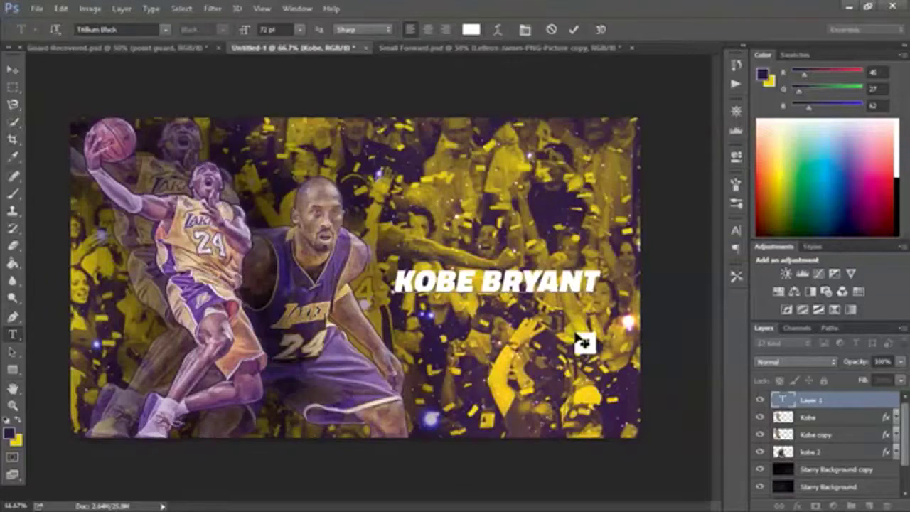
Step: Change the KOBE BRYANT title's font to High Jakarta Regular
{"action": "left_click_drag", "start_coordinate": [601, 292], "coordinate": [391, 284]}
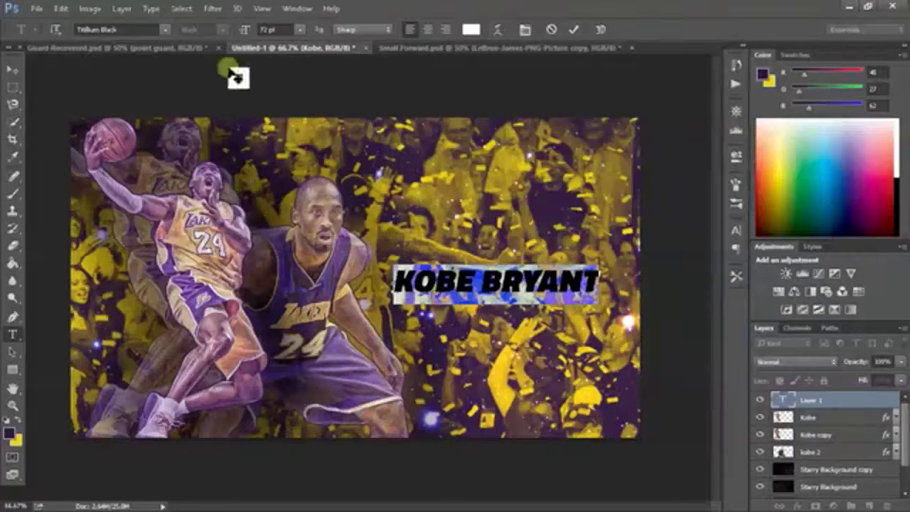
{"action": "left_click", "coordinate": [143, 30]}
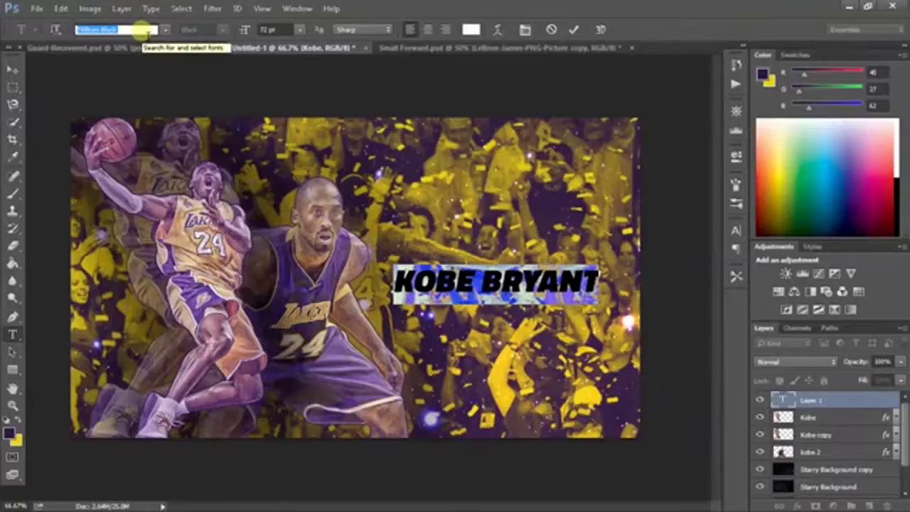
{"action": "type", "text": "high"}
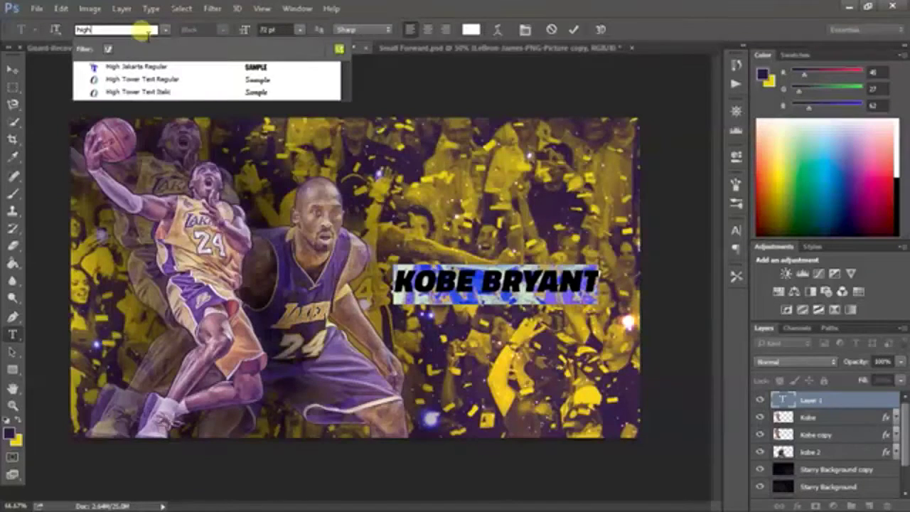
{"action": "key", "text": "Down"}
{"action": "left_click", "coordinate": [152, 66]}
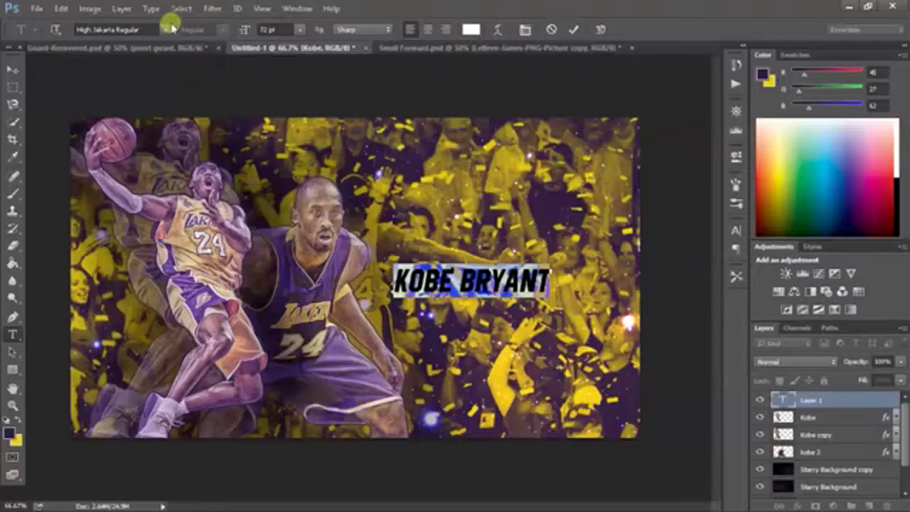
Step: Set the title to 100 pt and move it left beside the front cutout
{"action": "left_click", "coordinate": [286, 30]}
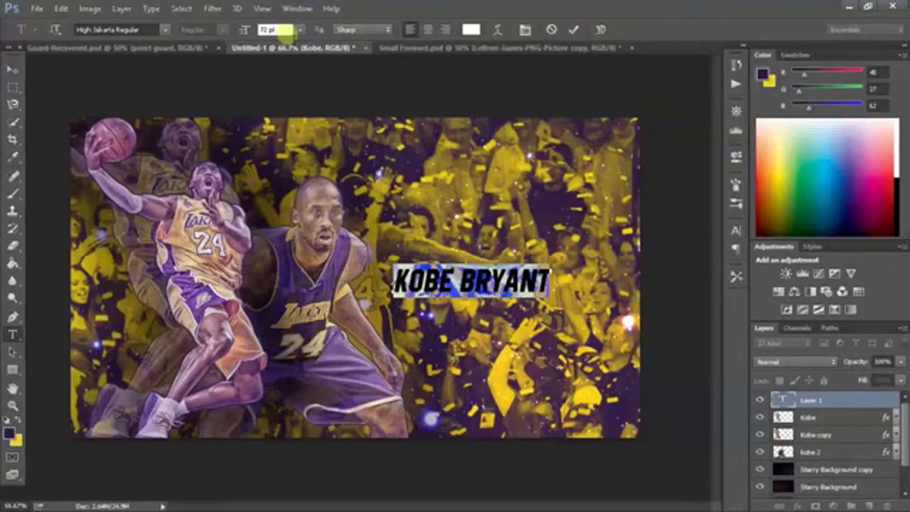
{"action": "type", "text": "100"}
{"action": "key", "text": "Return"}
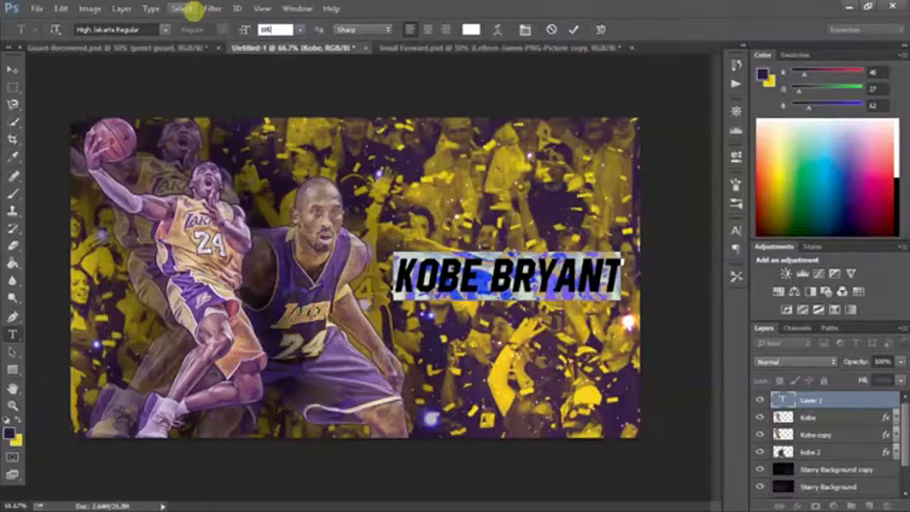
{"action": "type", "text": "10"}
{"action": "key", "text": "Return"}
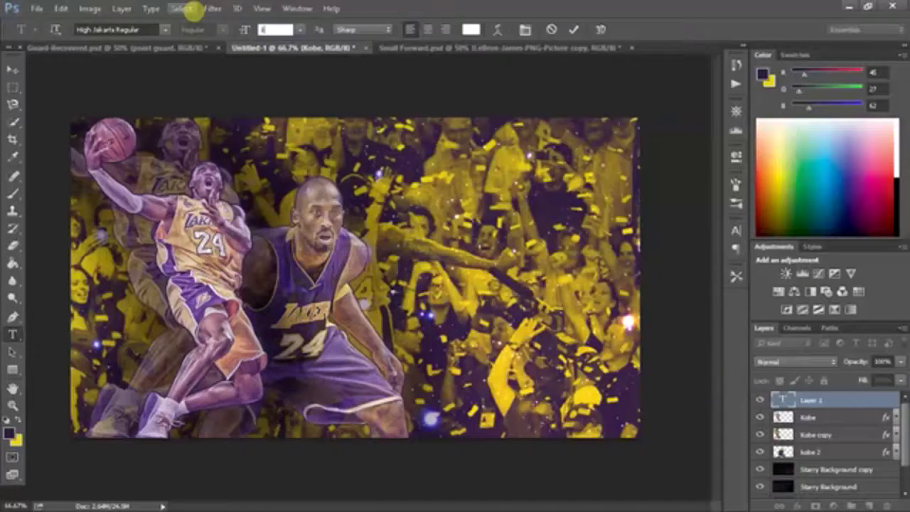
{"action": "type", "text": "120"}
{"action": "key", "text": "Return"}
{"action": "type", "text": "6"}
{"action": "key", "text": "Return"}
{"action": "type", "text": "100"}
{"action": "key", "text": "Return"}
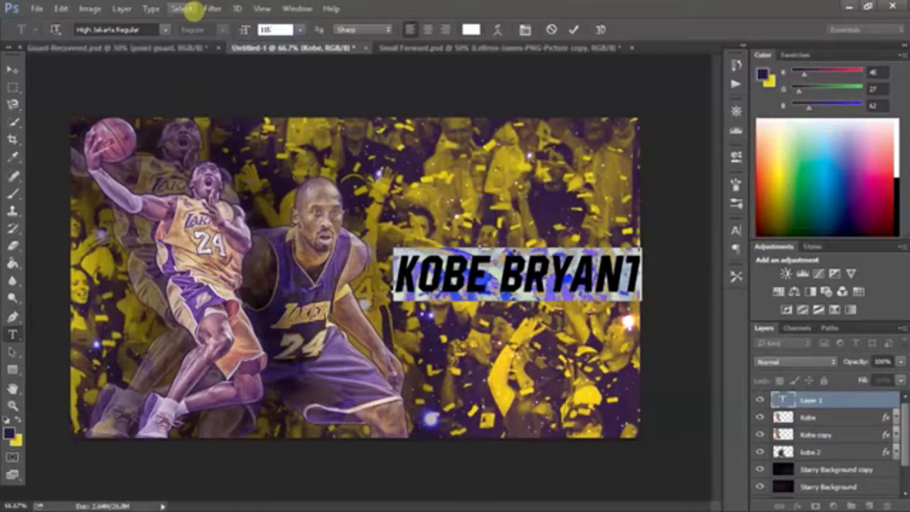
{"action": "left_click", "coordinate": [12, 69]}
{"action": "left_click_drag", "start_coordinate": [462, 274], "coordinate": [440, 275]}
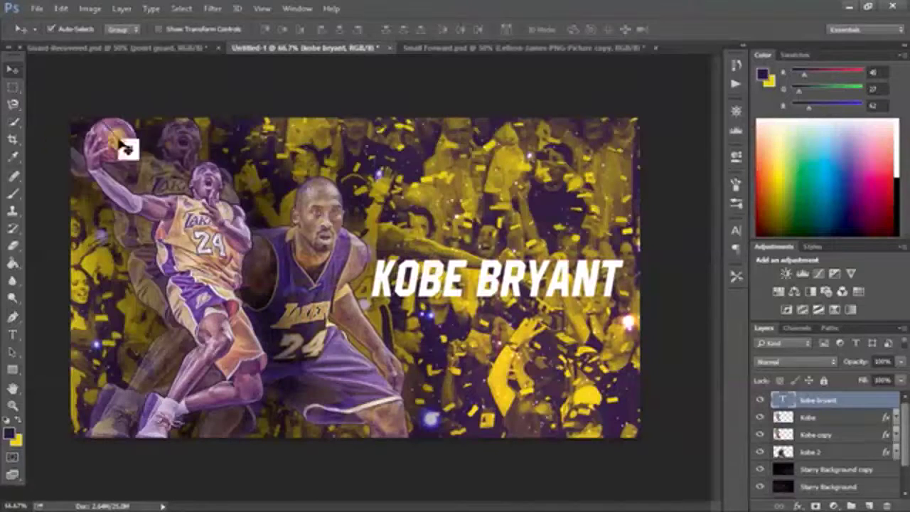
Step: Paste the copied stroke, glow, gradient and shadow style onto the kobe bryant layer, collapsing its effects
{"action": "right_click", "coordinate": [861, 404]}
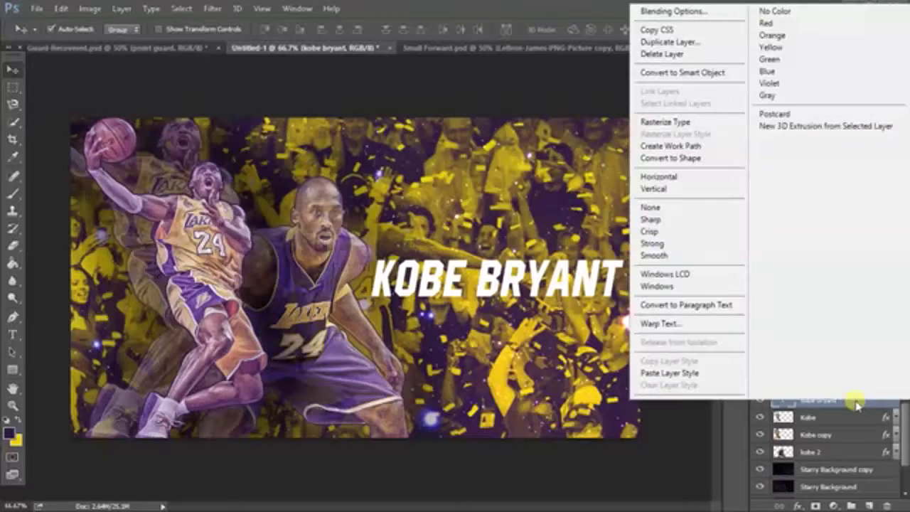
{"action": "left_click", "coordinate": [704, 12]}
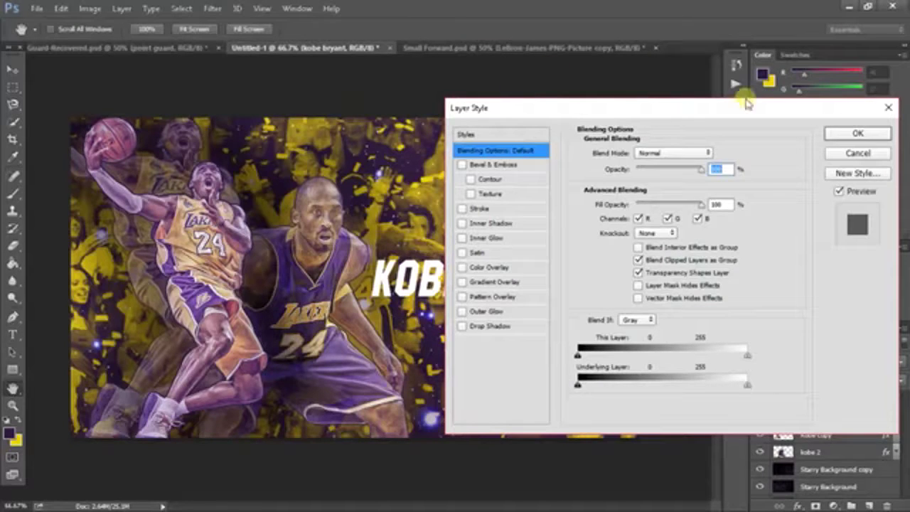
{"action": "left_click", "coordinate": [889, 107]}
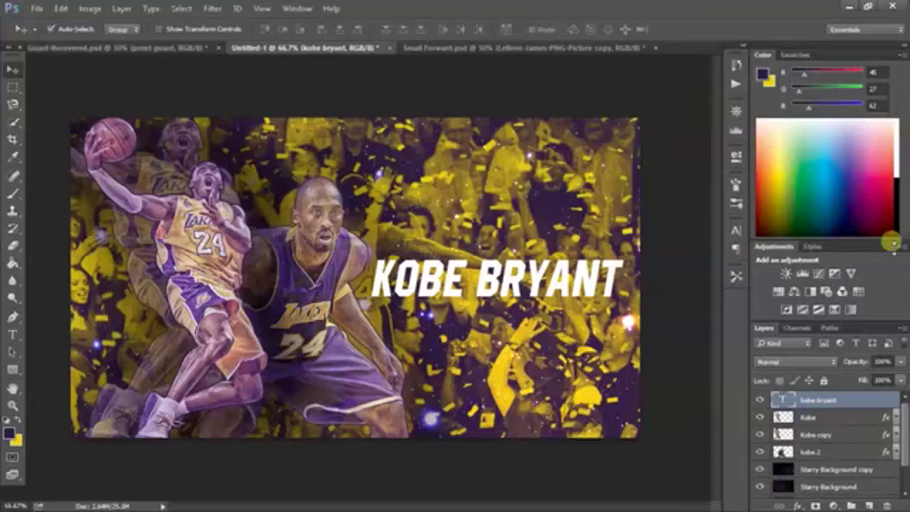
{"action": "right_click", "coordinate": [851, 403]}
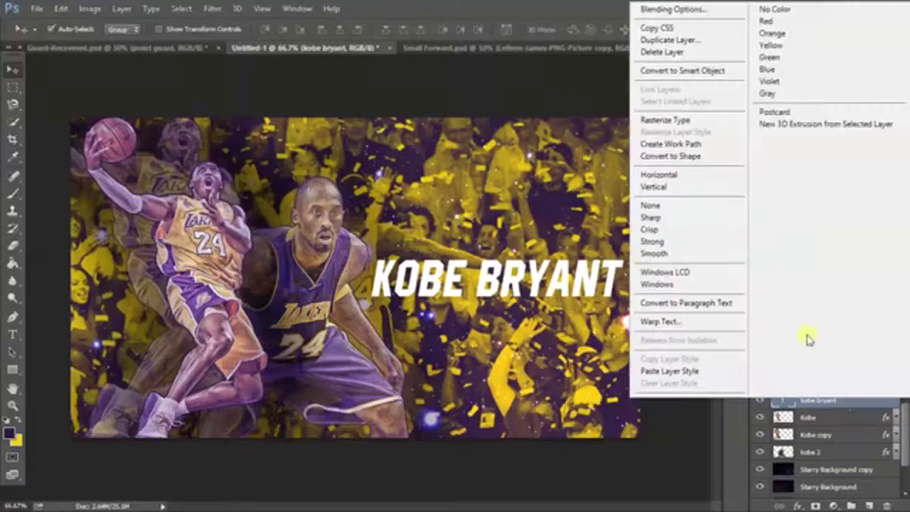
{"action": "left_click", "coordinate": [675, 370]}
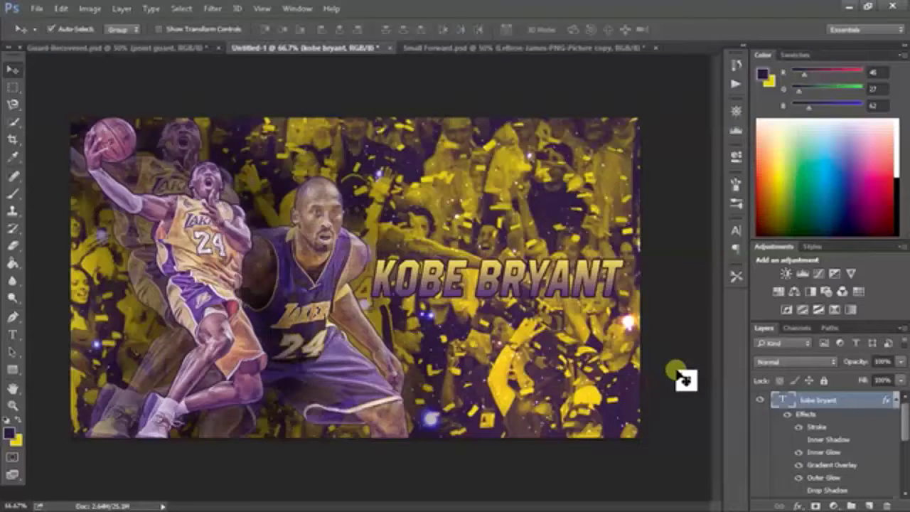
{"action": "left_click", "coordinate": [897, 402]}
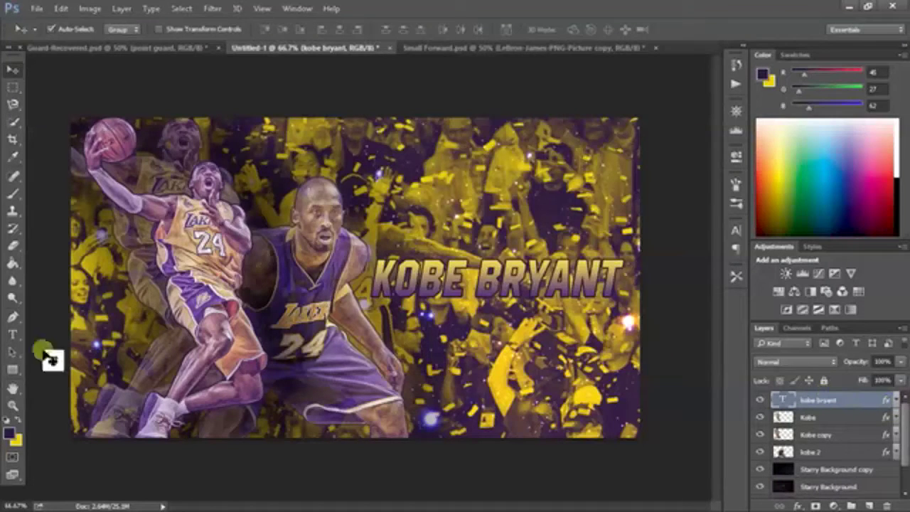
Step: Add a white MY TEAM text line below the KOBE BRYANT title
{"action": "left_click", "coordinate": [14, 336]}
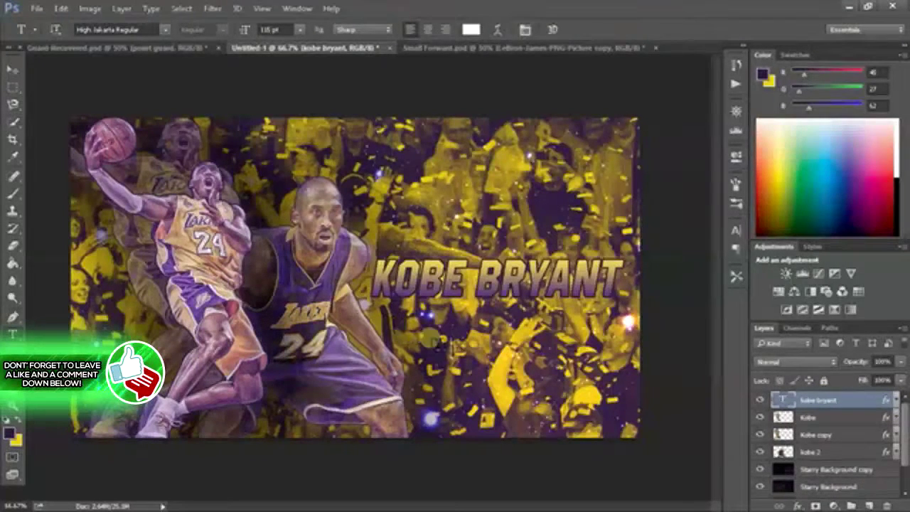
{"action": "left_click", "coordinate": [441, 347]}
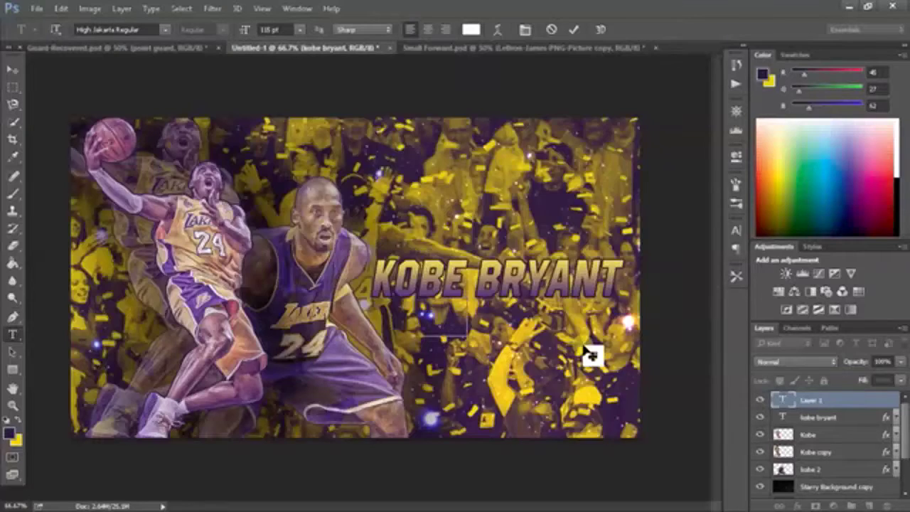
{"action": "type", "text": "MY T"}
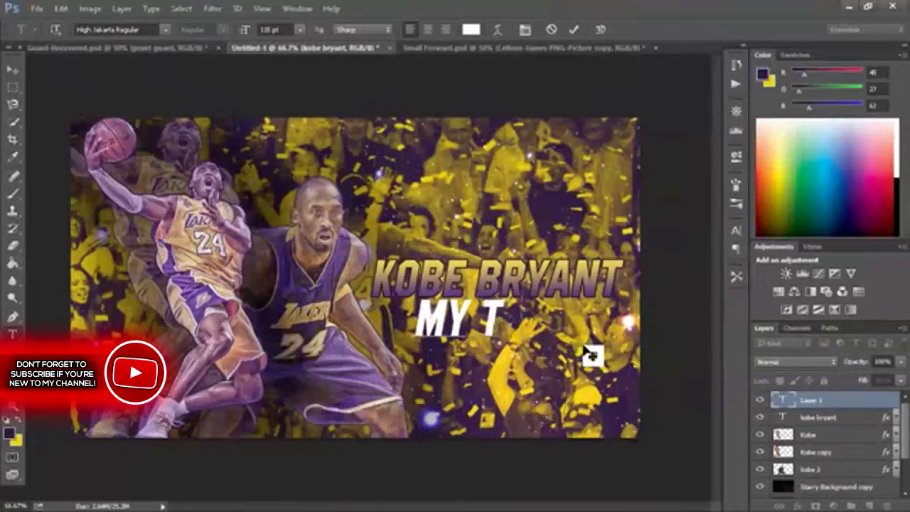
{"action": "type", "text": "EAM"}
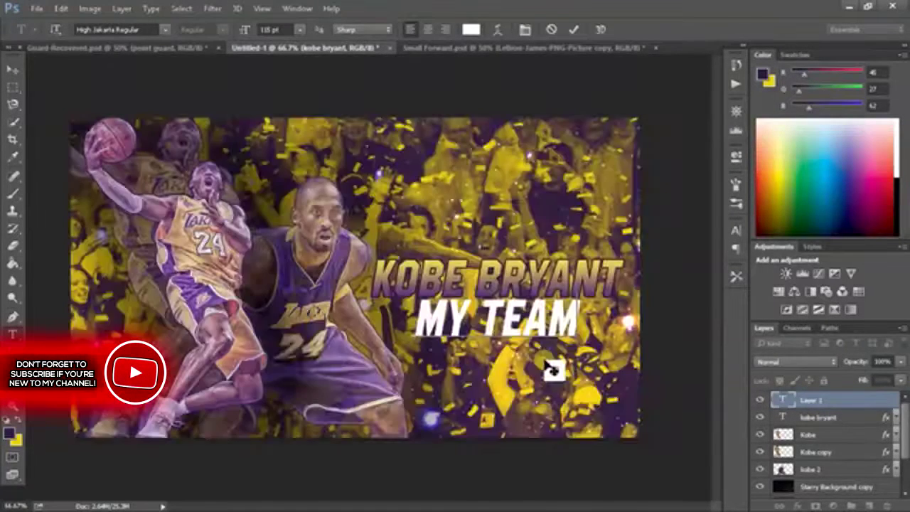
{"action": "key", "text": "ctrl+shift+i"}
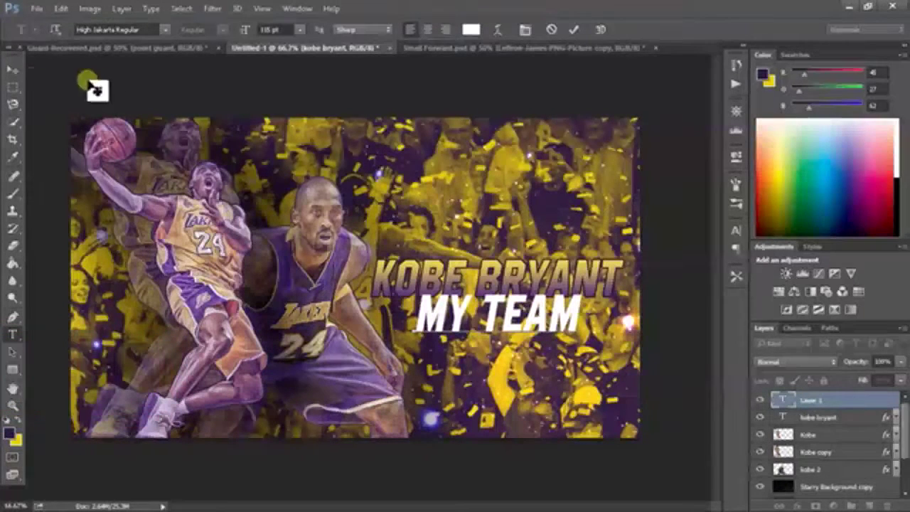
{"action": "left_click", "coordinate": [15, 72]}
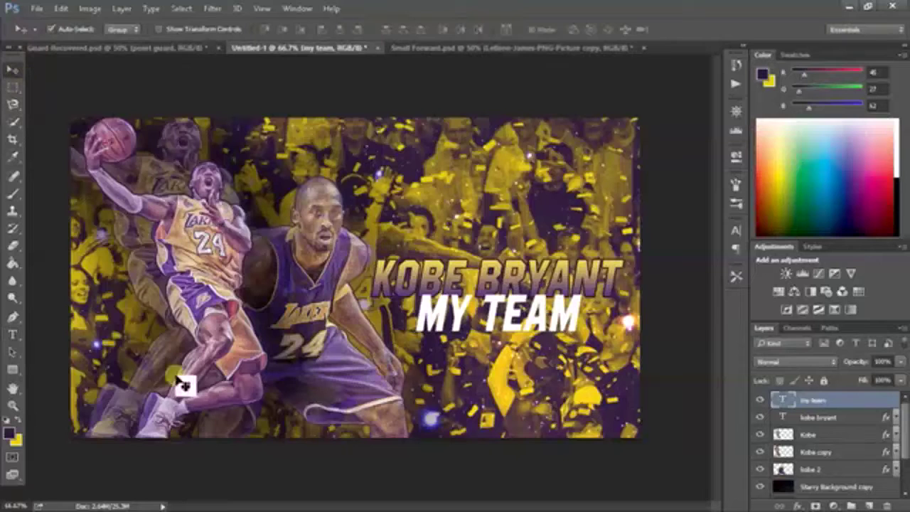
{"action": "left_click", "coordinate": [13, 334]}
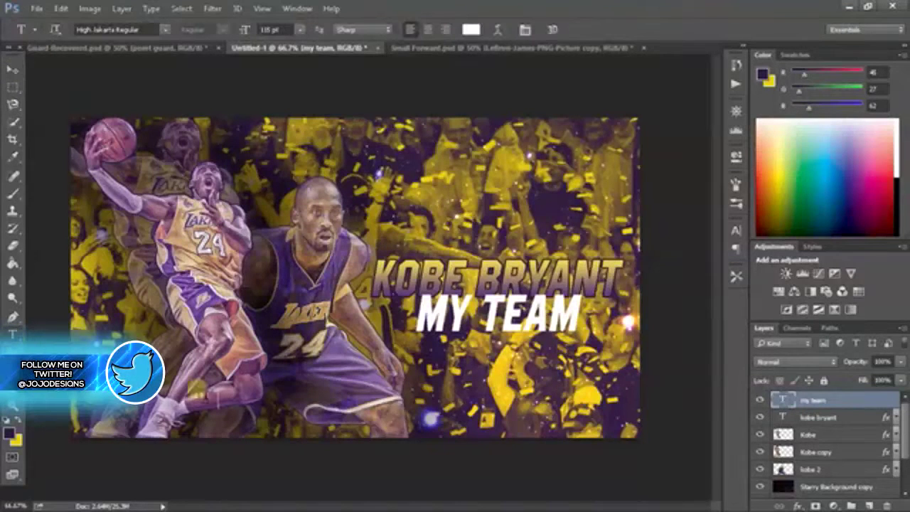
Step: Add a PACK OPENING! line beneath MY TEAM, positioned fully inside the canvas
{"action": "left_click", "coordinate": [455, 418]}
{"action": "type", "text": "PACK OPE"}
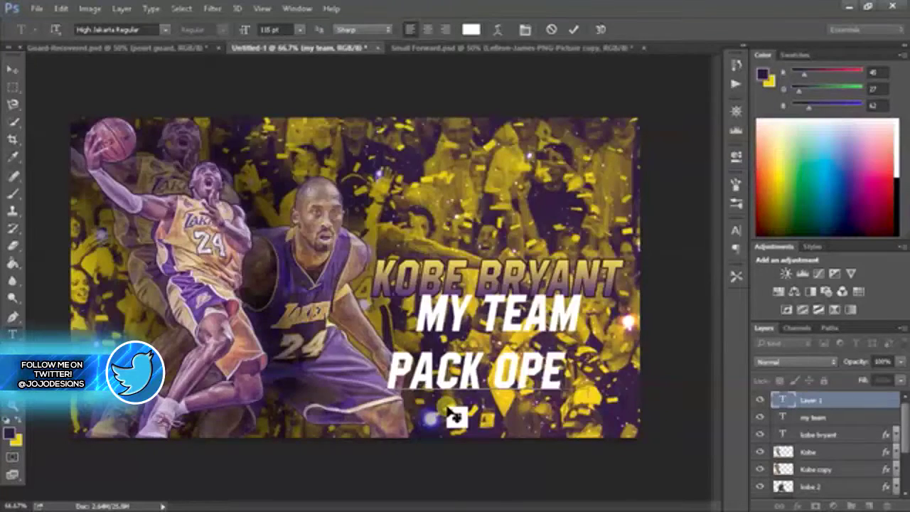
{"action": "type", "text": "NING"}
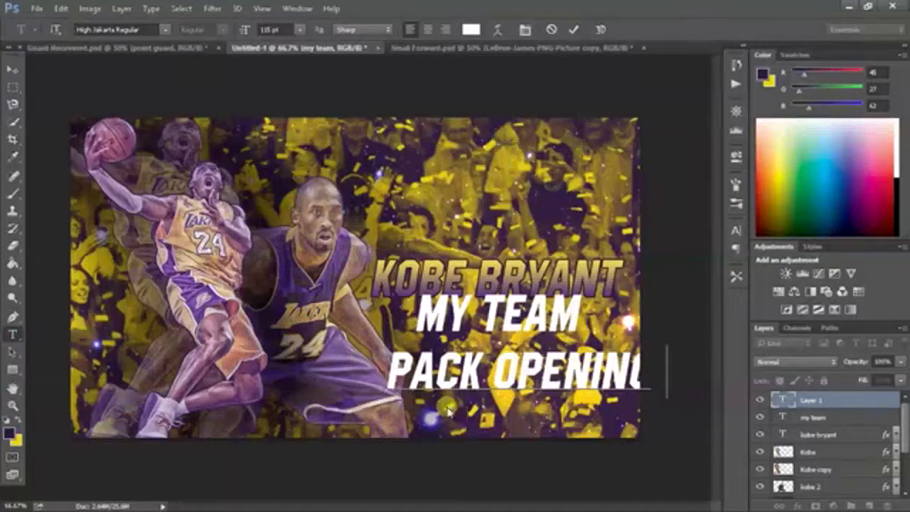
{"action": "left_click_drag", "start_coordinate": [474, 420], "coordinate": [441, 401]}
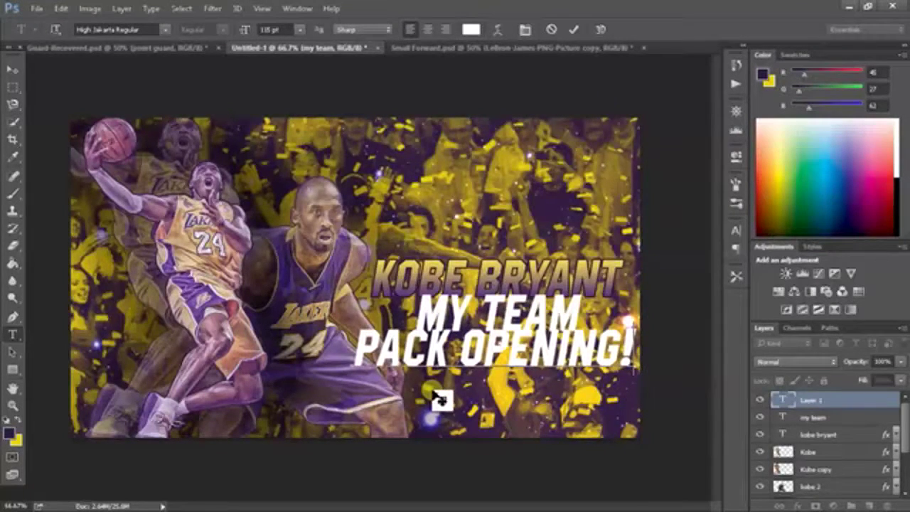
{"action": "key", "text": "ctrl+Return"}
{"action": "key", "text": "v"}
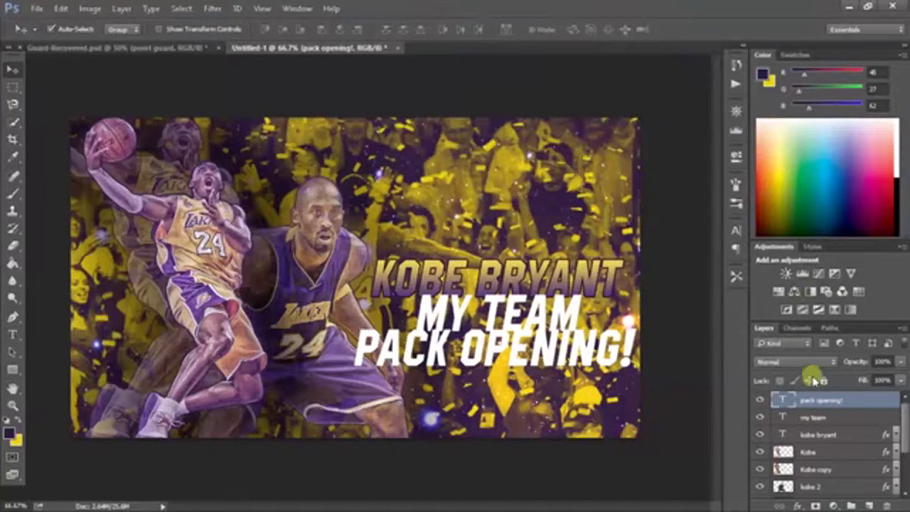
Step: Paste the orange glowing style onto both the my team and pack opening! layers
{"action": "left_click", "coordinate": [835, 419], "text": "shift"}
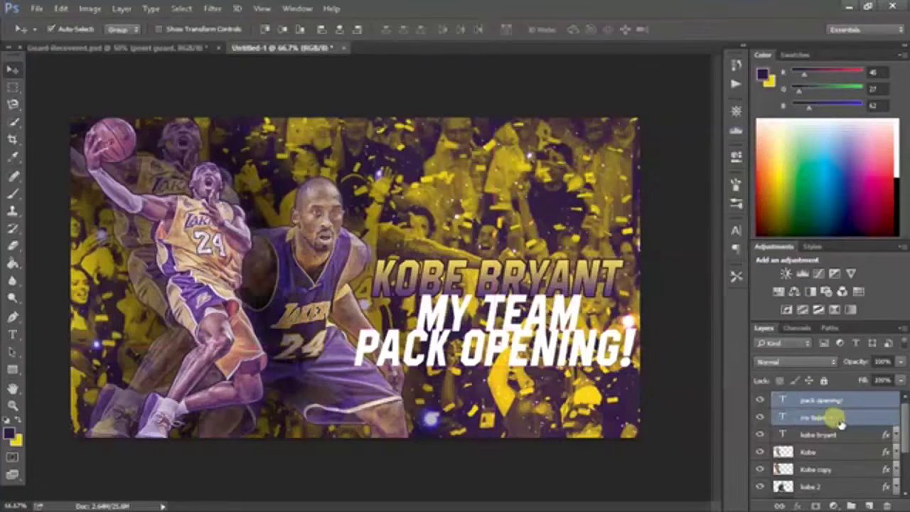
{"action": "right_click", "coordinate": [840, 421]}
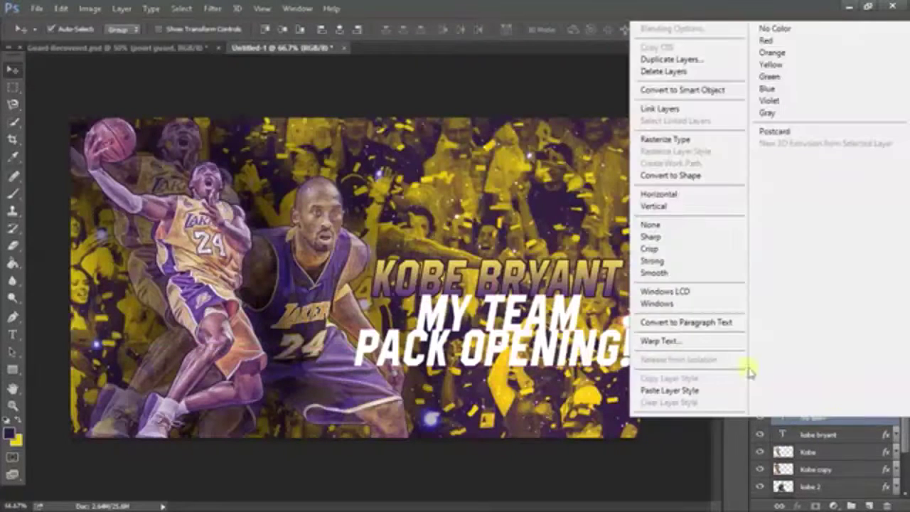
{"action": "left_click", "coordinate": [697, 391]}
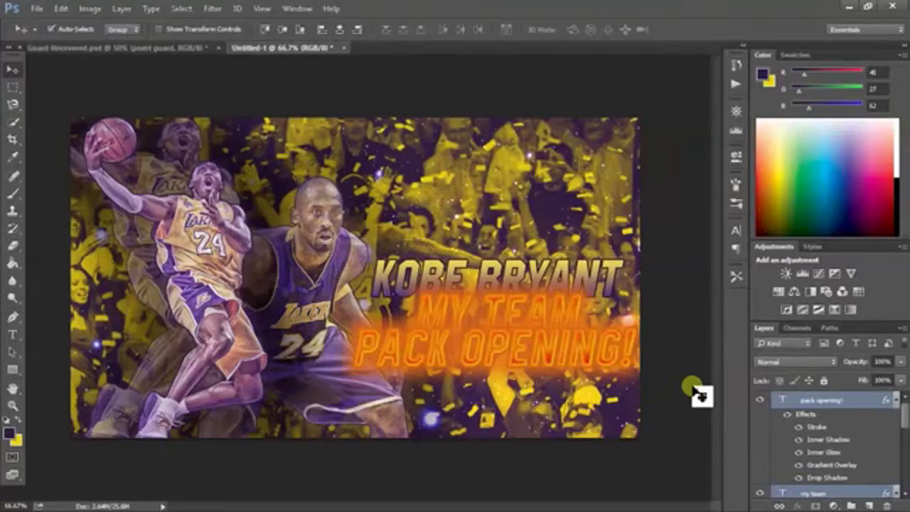
{"action": "key", "text": "ctrl"}
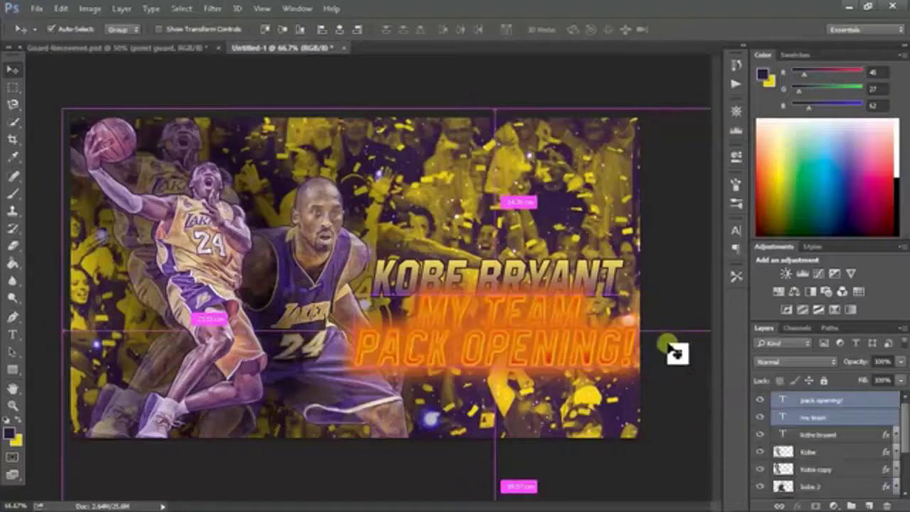
{"action": "left_click", "coordinate": [34, 50]}
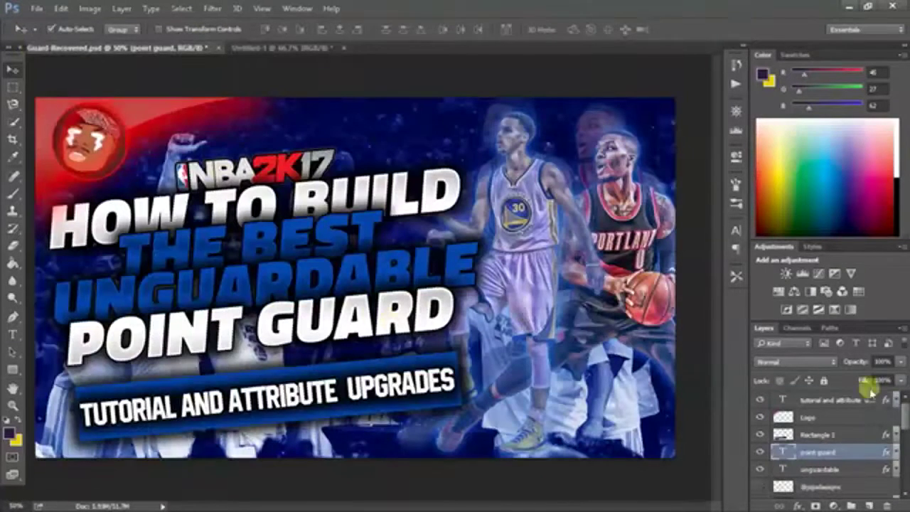
Step: Copy the point guard layer's style and paste it onto MY TEAM and PACK OPENING! in Untitled-1
{"action": "right_click", "coordinate": [853, 449]}
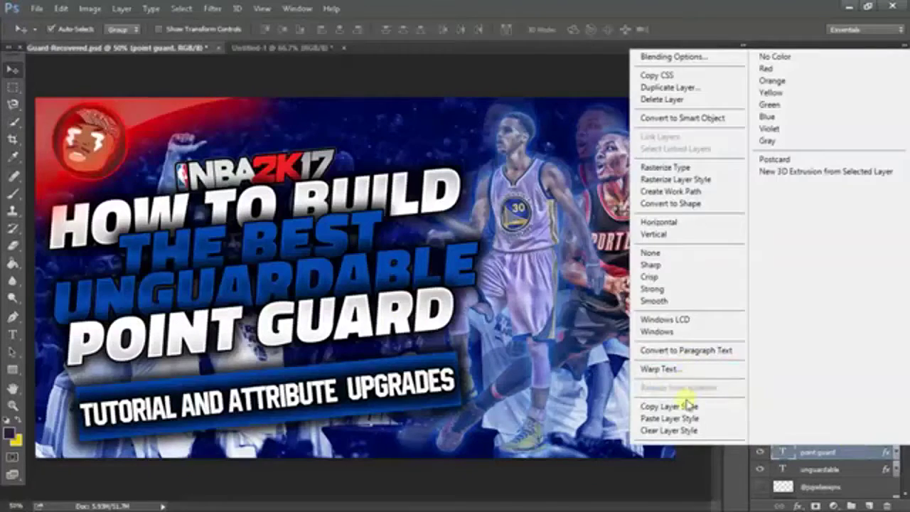
{"action": "left_click", "coordinate": [688, 404]}
{"action": "left_click", "coordinate": [304, 47]}
{"action": "left_click", "coordinate": [829, 400]}
{"action": "left_click", "coordinate": [846, 419], "text": "shift"}
{"action": "right_click", "coordinate": [849, 421]}
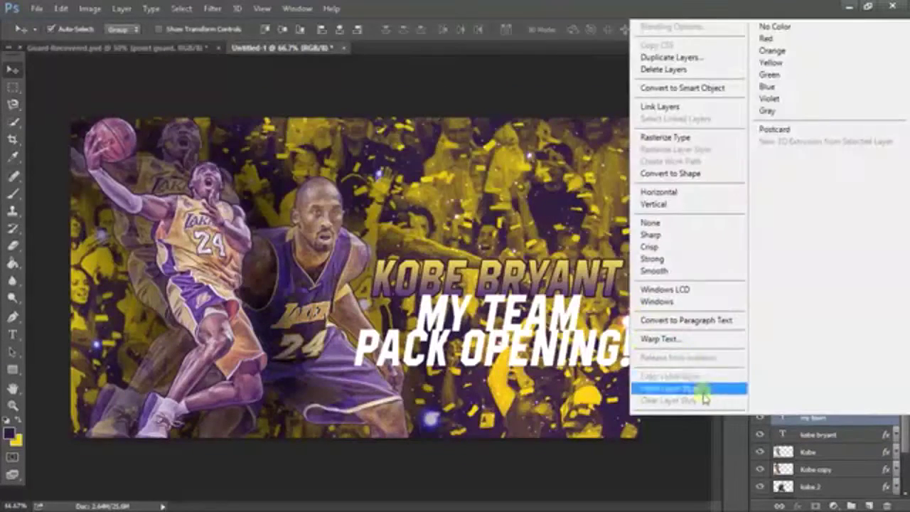
{"action": "left_click", "coordinate": [699, 389]}
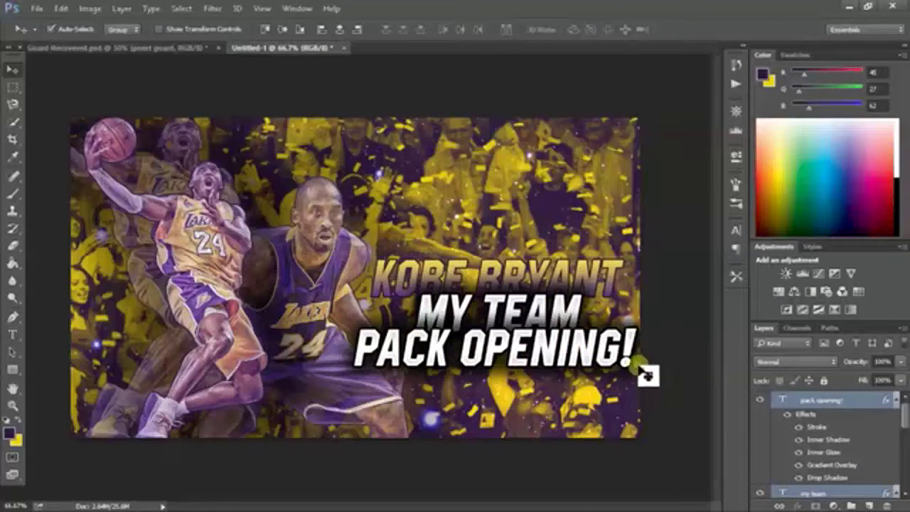
Step: Resize the MY TEAM and PACK OPENING! lines together with one free transform
{"action": "left_click", "coordinate": [12, 334]}
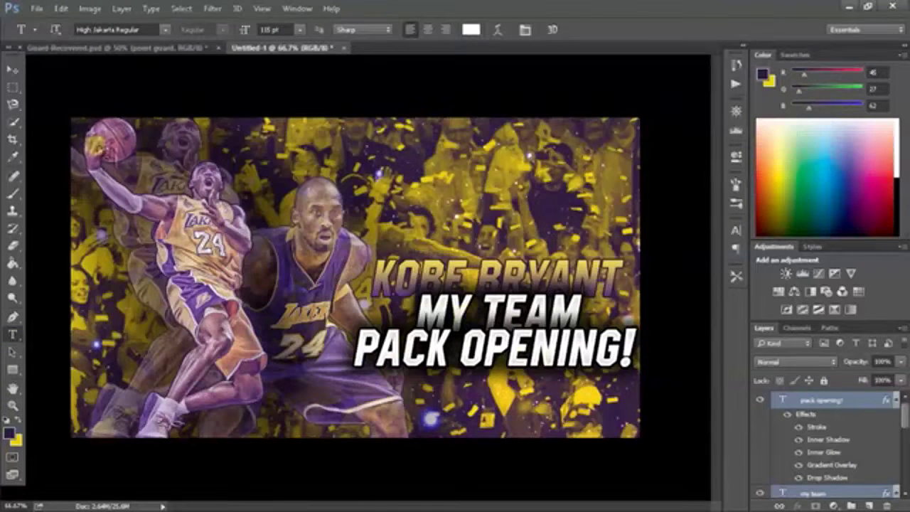
{"action": "left_click", "coordinate": [896, 399]}
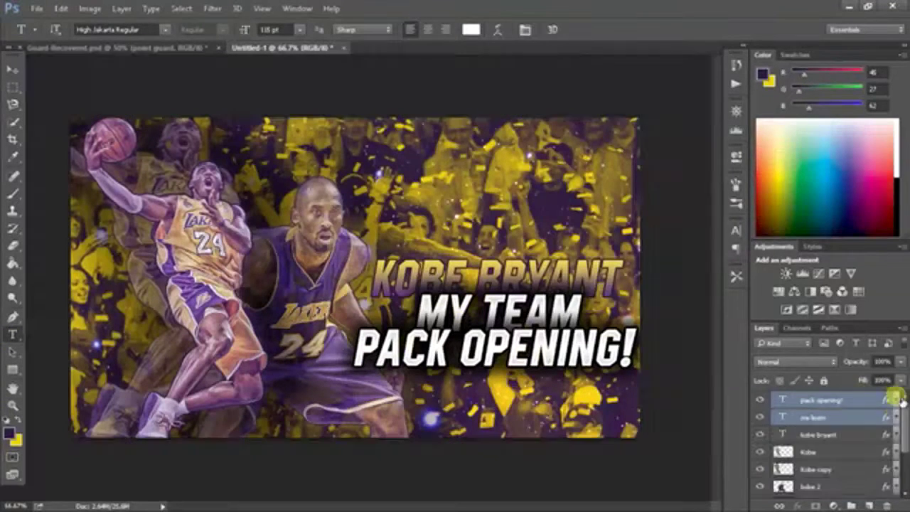
{"action": "key", "text": "ctrl+t"}
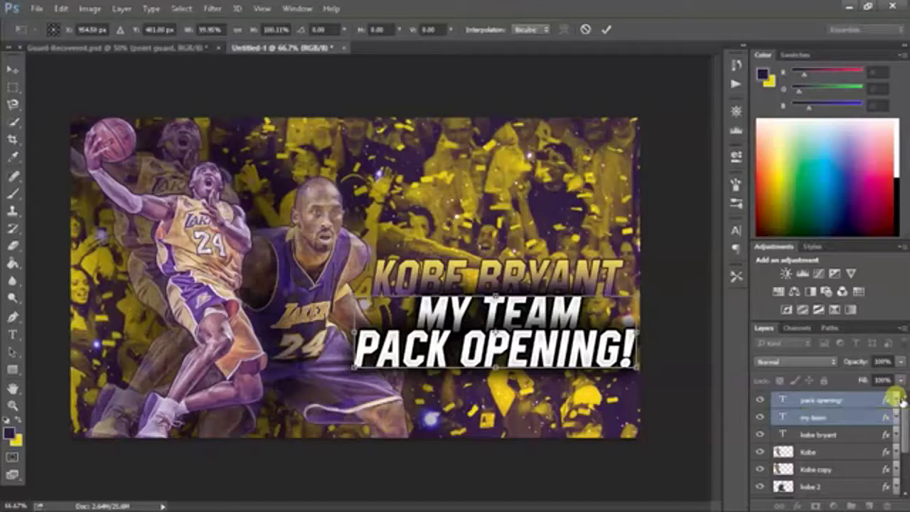
{"action": "key", "text": "Return"}
{"action": "key", "text": "t"}
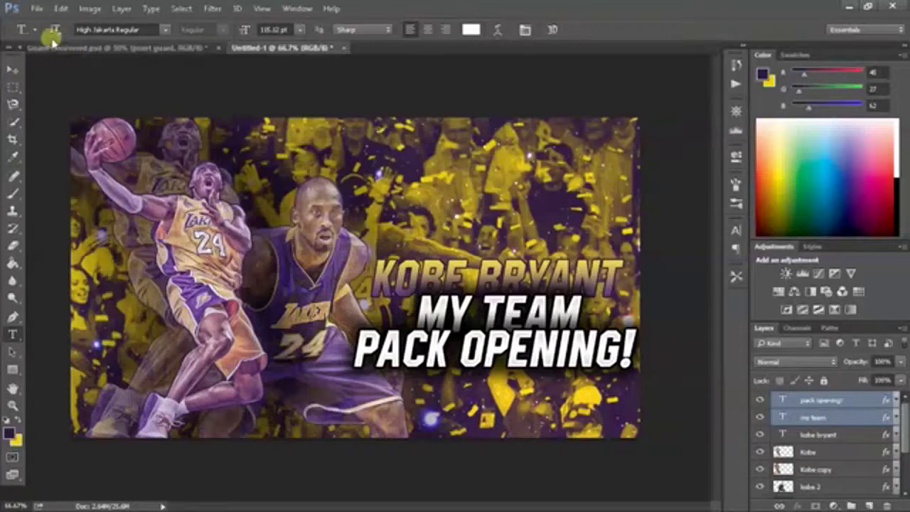
Step: Select the NBA2K17 logo layer in Guard-Recovered.psd and drag the logo toward Untitled-1
{"action": "left_click", "coordinate": [64, 49]}
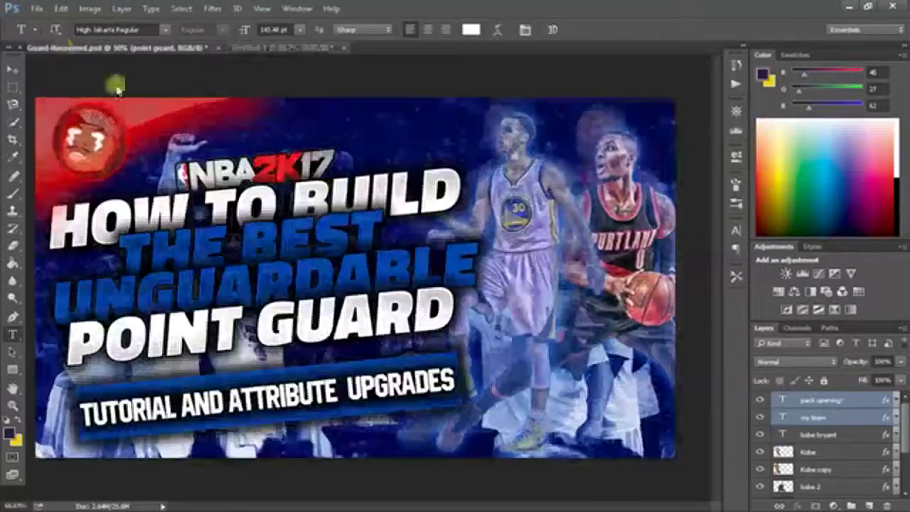
{"action": "left_click", "coordinate": [13, 69]}
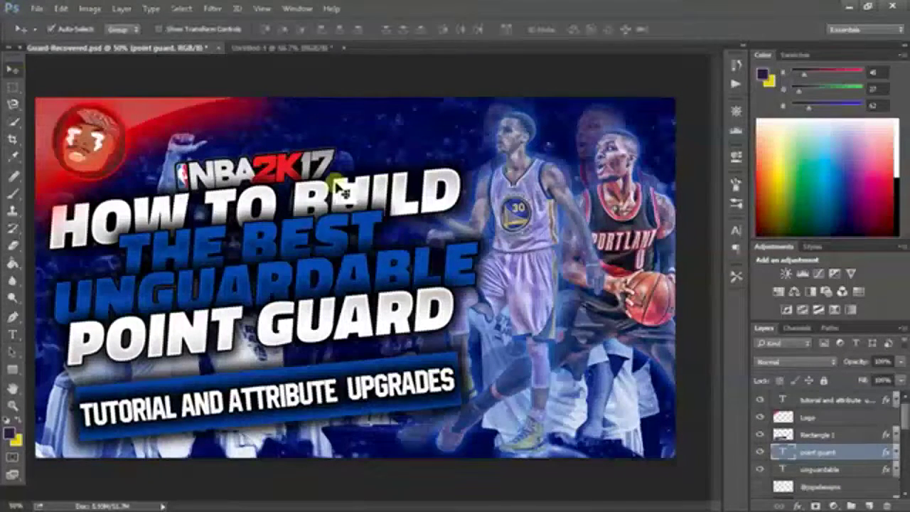
{"action": "left_click", "coordinate": [288, 182]}
{"action": "left_click_drag", "start_coordinate": [293, 82], "coordinate": [297, 83]}
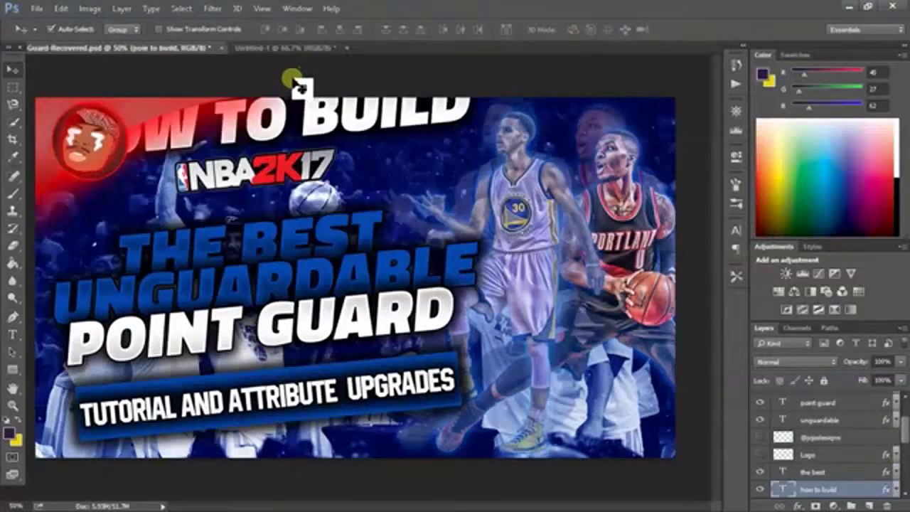
{"action": "key", "text": "ctrl+z"}
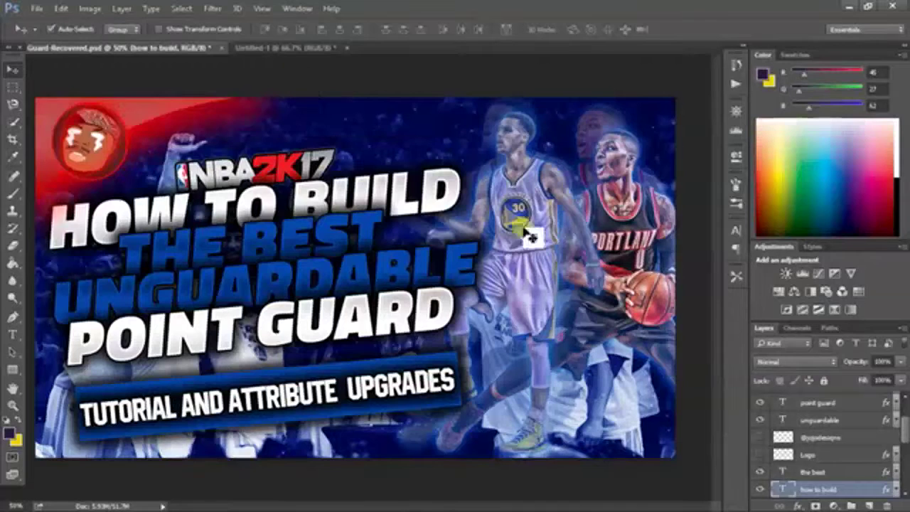
{"action": "scroll", "coordinate": [903, 427], "scroll_direction": "up", "scroll_amount": 2}
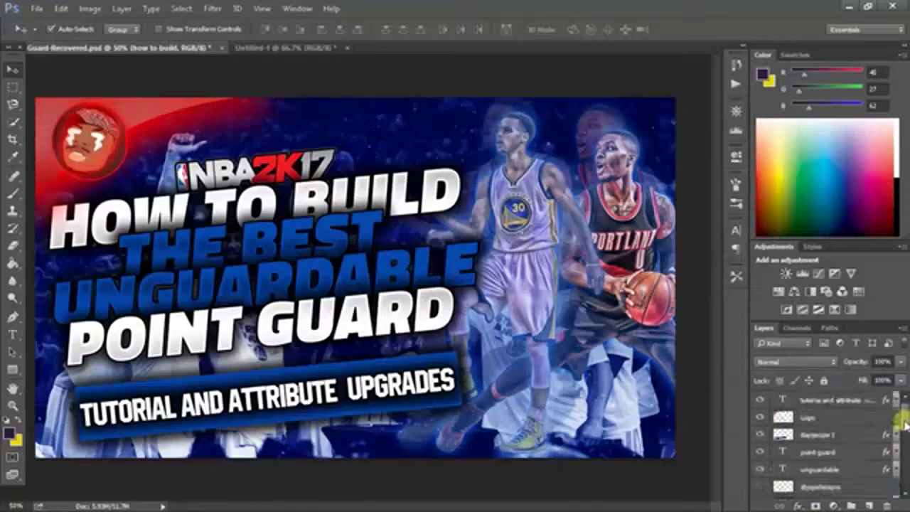
{"action": "scroll", "coordinate": [905, 425], "scroll_direction": "down", "scroll_amount": 4}
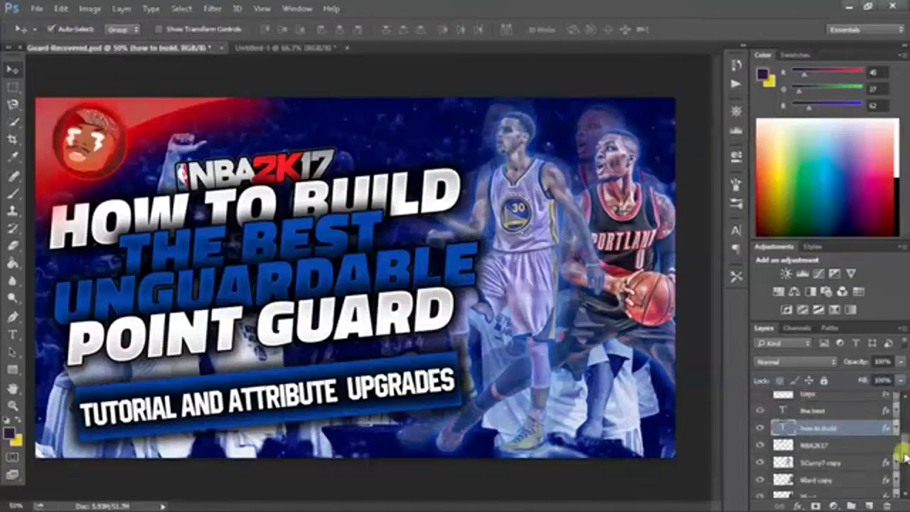
{"action": "left_click", "coordinate": [856, 436]}
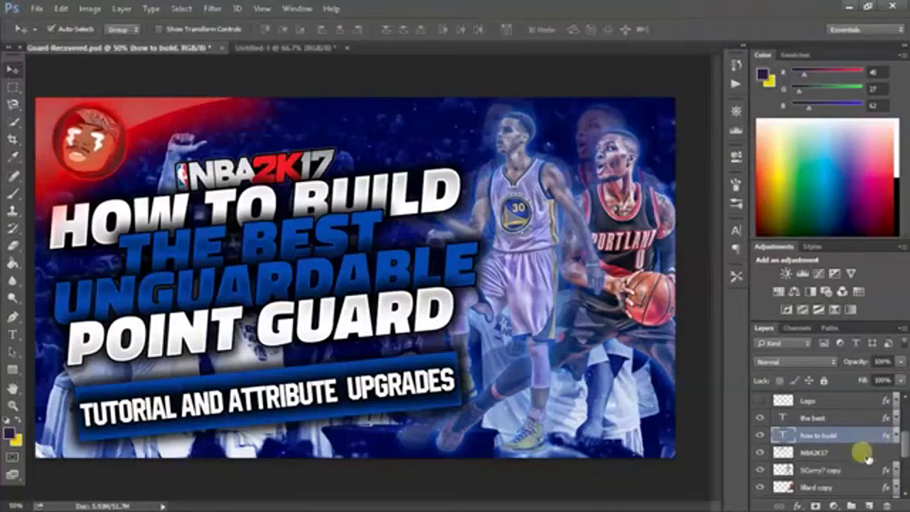
{"action": "left_click", "coordinate": [857, 453]}
{"action": "left_click_drag", "start_coordinate": [285, 134], "coordinate": [433, 223]}
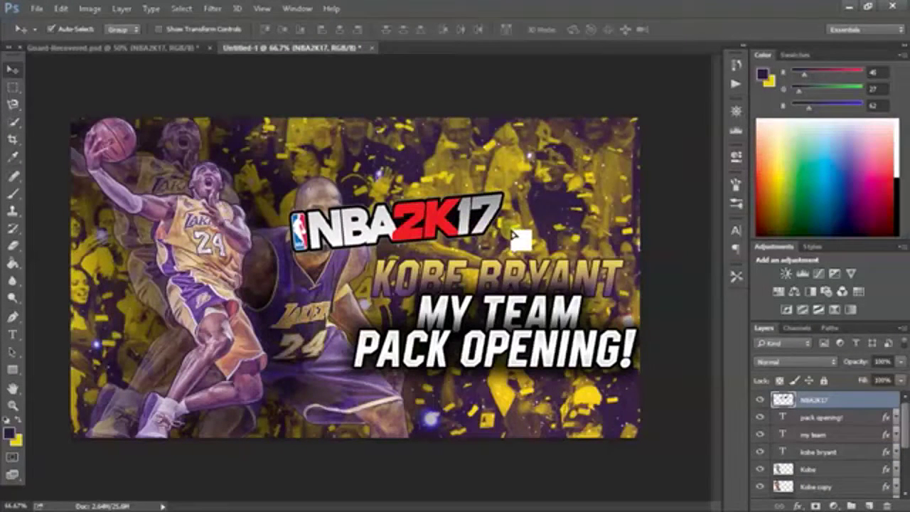
Step: Drop the NBA2K17 logo above KOBE BRYANT, shrunk and slightly tilted
{"action": "left_click_drag", "start_coordinate": [433, 229], "coordinate": [523, 239]}
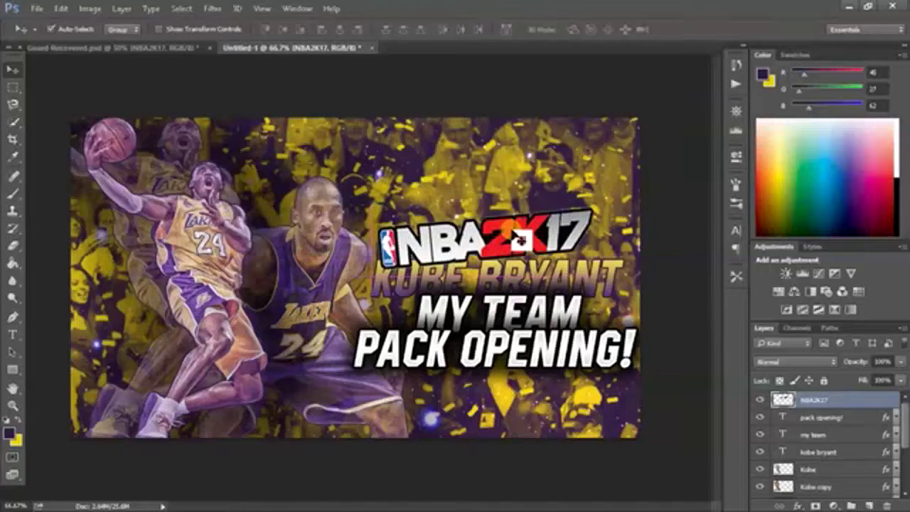
{"action": "key", "text": "ctrl+t"}
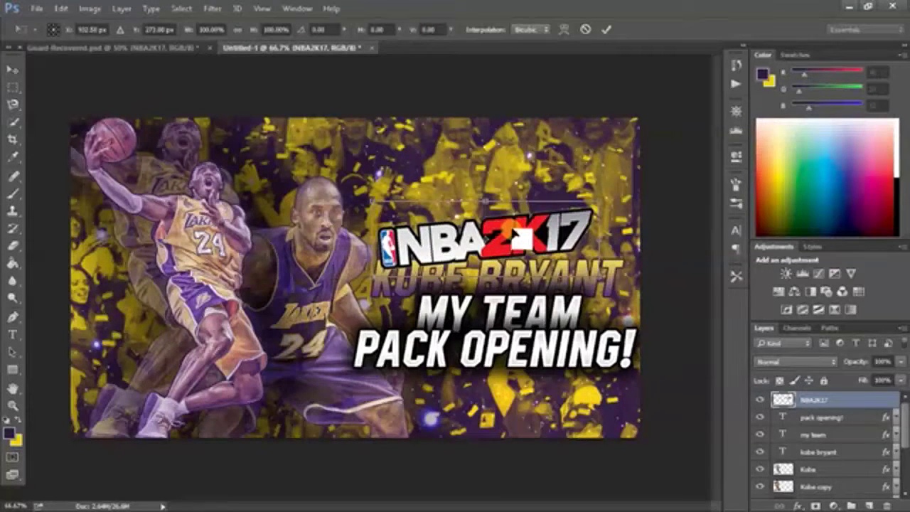
{"action": "left_click_drag", "start_coordinate": [598, 280], "coordinate": [554, 250]}
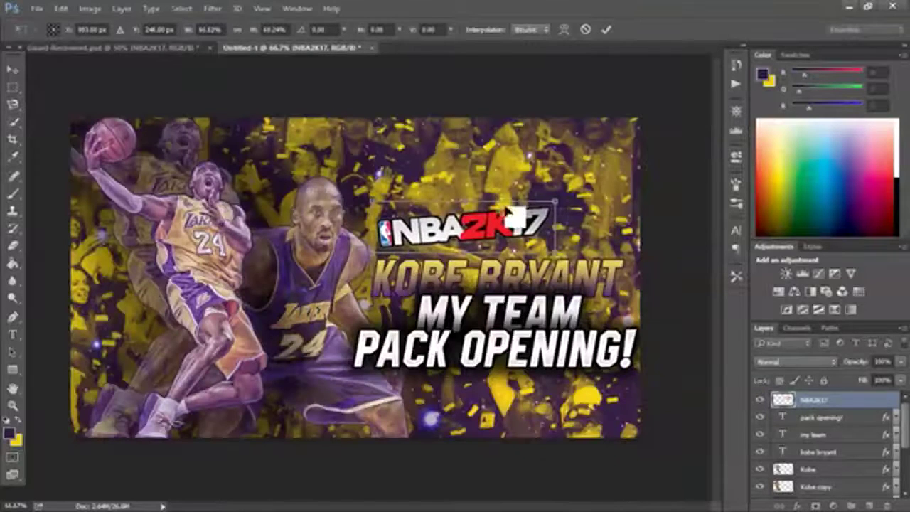
{"action": "left_click_drag", "start_coordinate": [521, 192], "coordinate": [528, 167]}
{"action": "left_click_drag", "start_coordinate": [510, 234], "coordinate": [540, 248]}
{"action": "key", "text": "Return"}
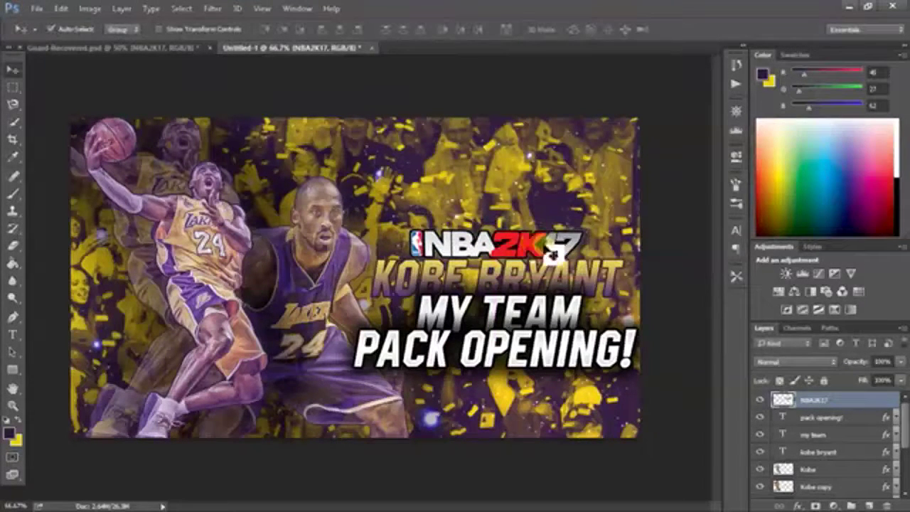
Step: Move the NBA2K17 layer below the kobe bryant layer in the stack
{"action": "left_click", "coordinate": [857, 402]}
{"action": "left_click_drag", "start_coordinate": [861, 452], "coordinate": [861, 453]}
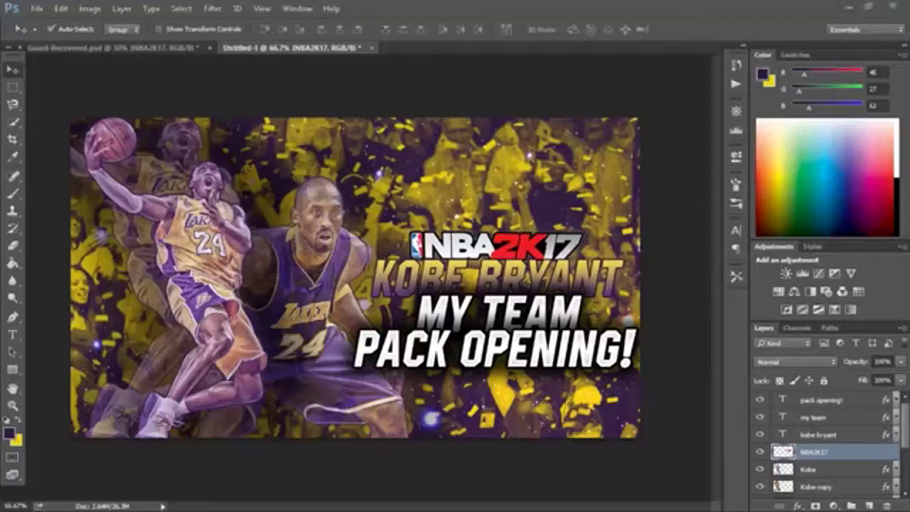
{"action": "key", "text": "super"}
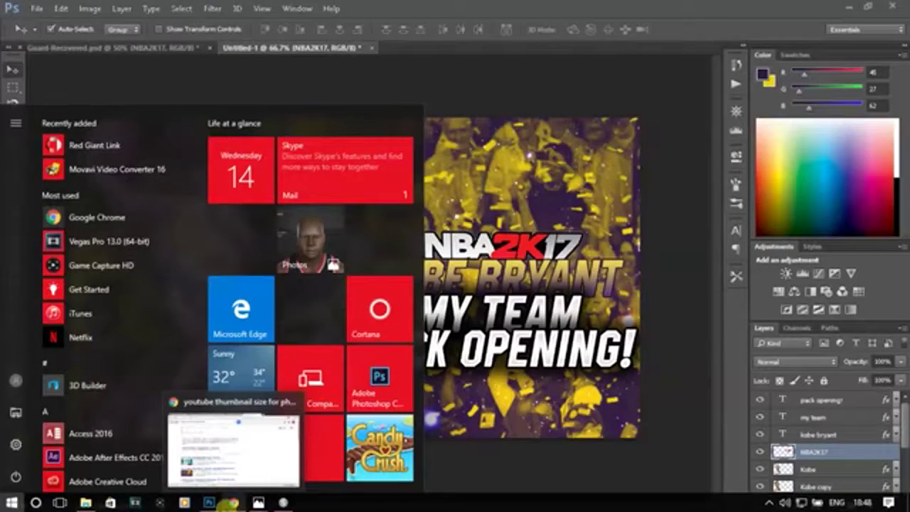
Step: Replace the Chrome Google search with 'la lakers logo png' and run it
{"action": "left_click", "coordinate": [226, 504]}
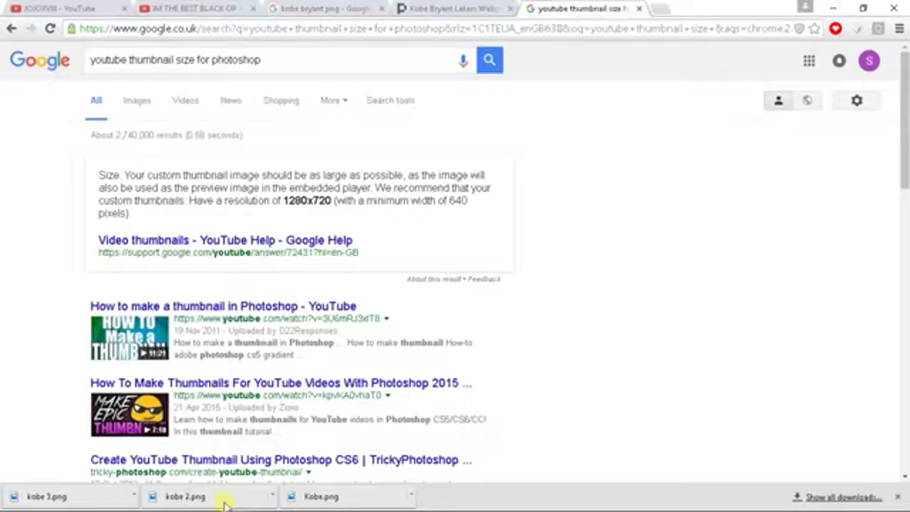
{"action": "left_click", "coordinate": [276, 62]}
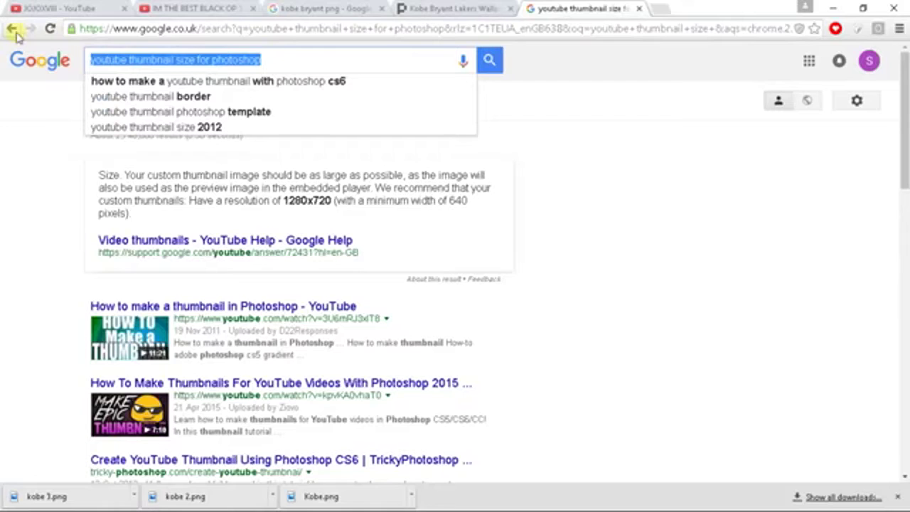
{"action": "type", "text": "la "}
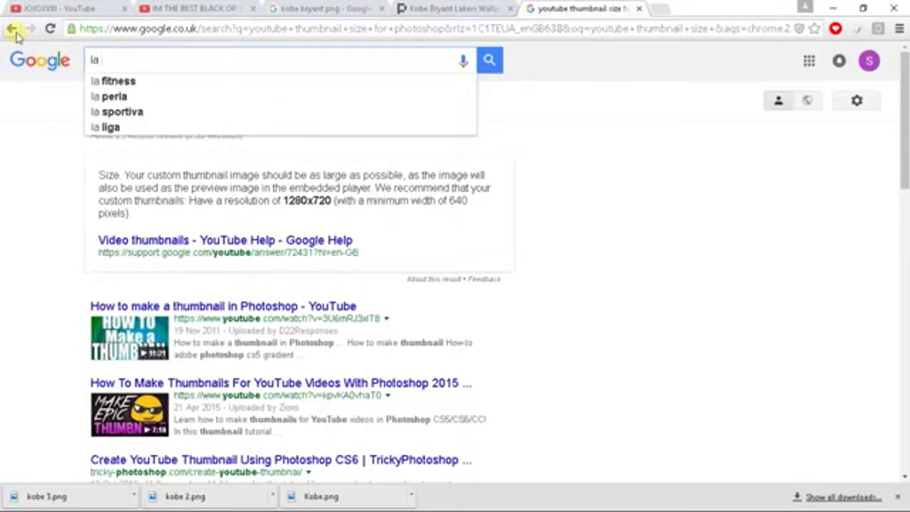
{"action": "type", "text": "la"}
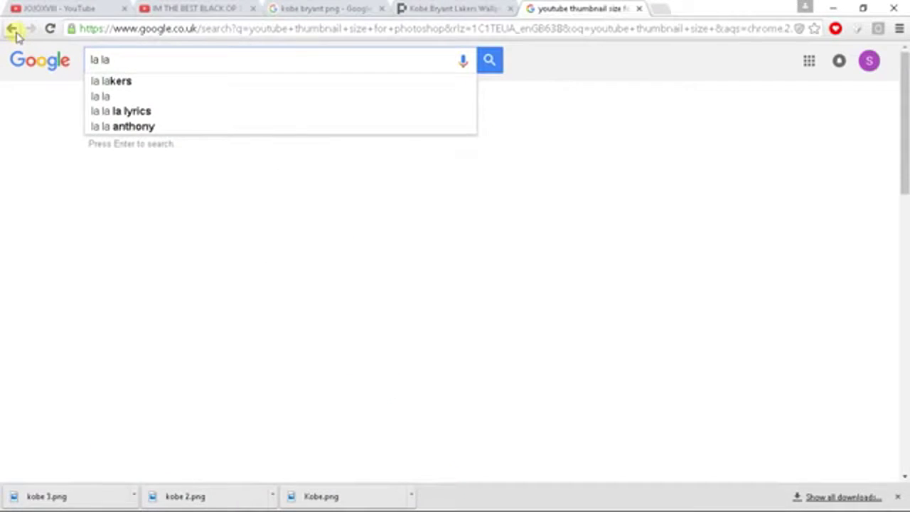
{"action": "type", "text": "kers log"}
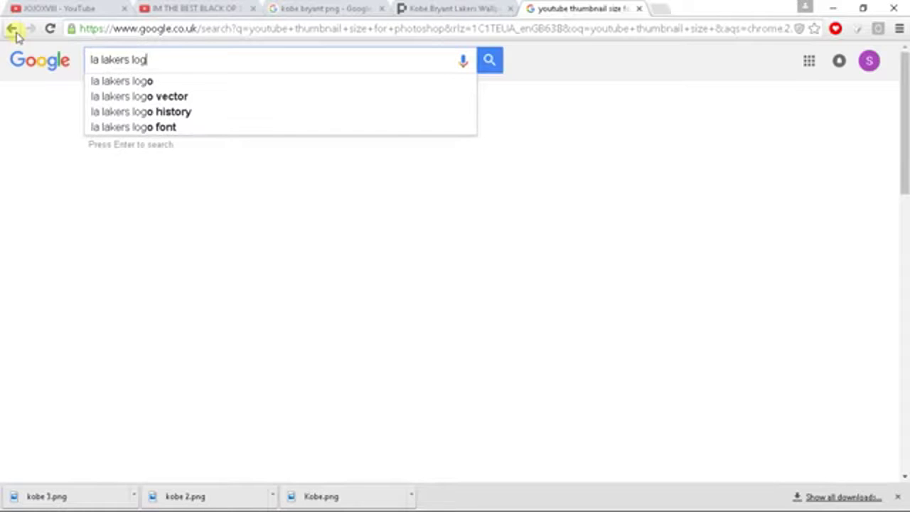
{"action": "type", "text": "o pn"}
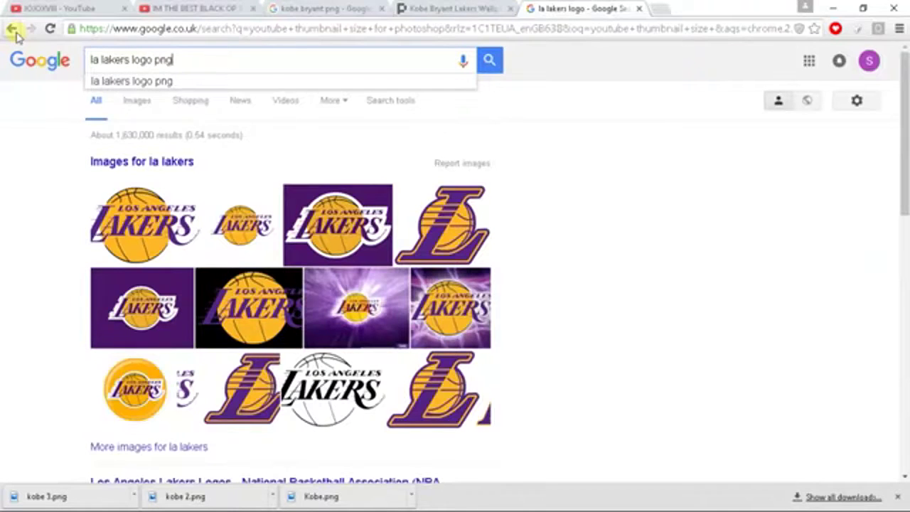
{"action": "type", "text": "g"}
{"action": "key", "text": "Return"}
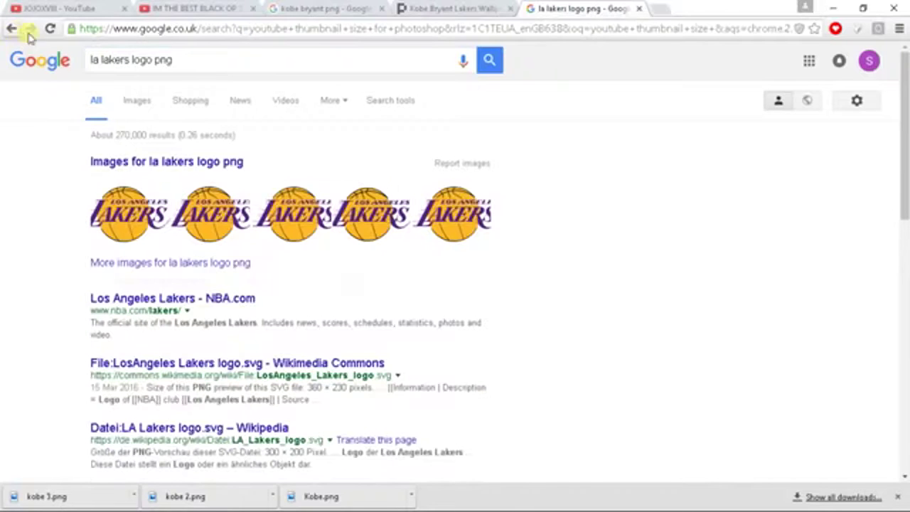
Step: Filter image results to Large and open the first Lakers logo preview for saving
{"action": "left_click", "coordinate": [140, 102]}
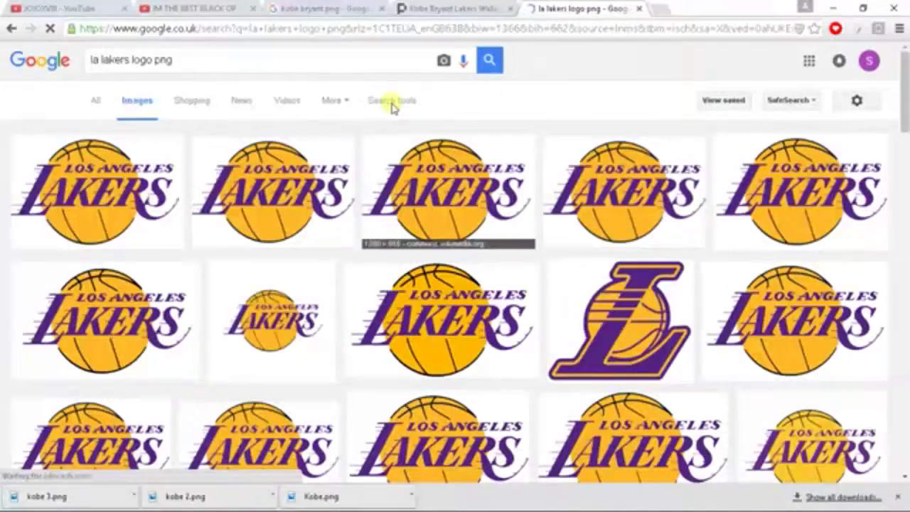
{"action": "left_click", "coordinate": [395, 105]}
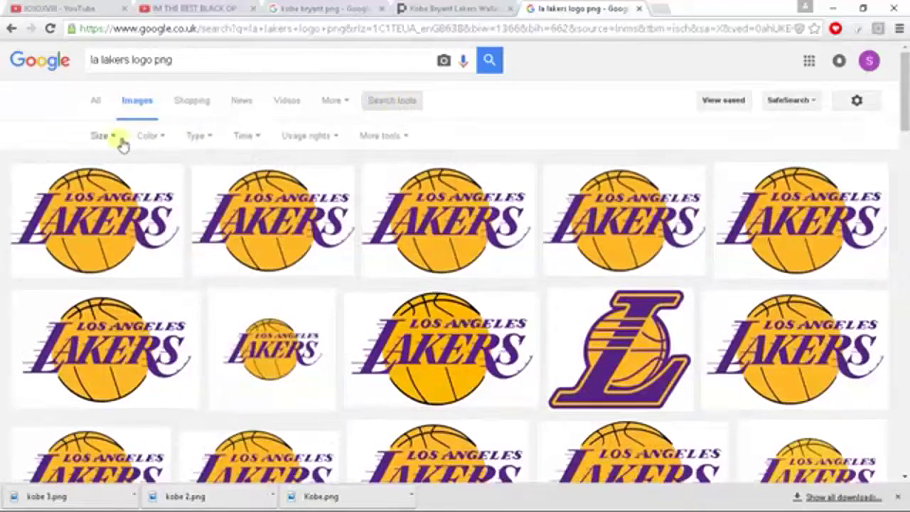
{"action": "left_click", "coordinate": [115, 136]}
{"action": "left_click", "coordinate": [130, 176]}
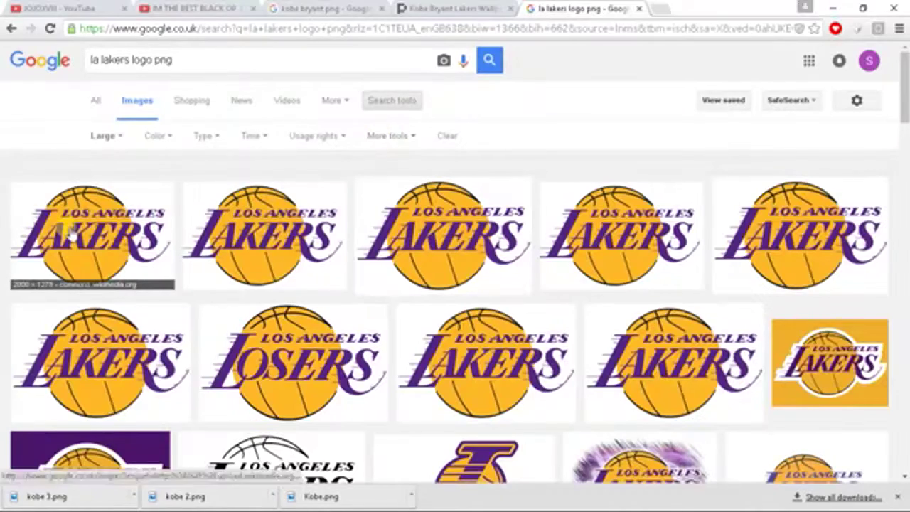
{"action": "left_click", "coordinate": [71, 233]}
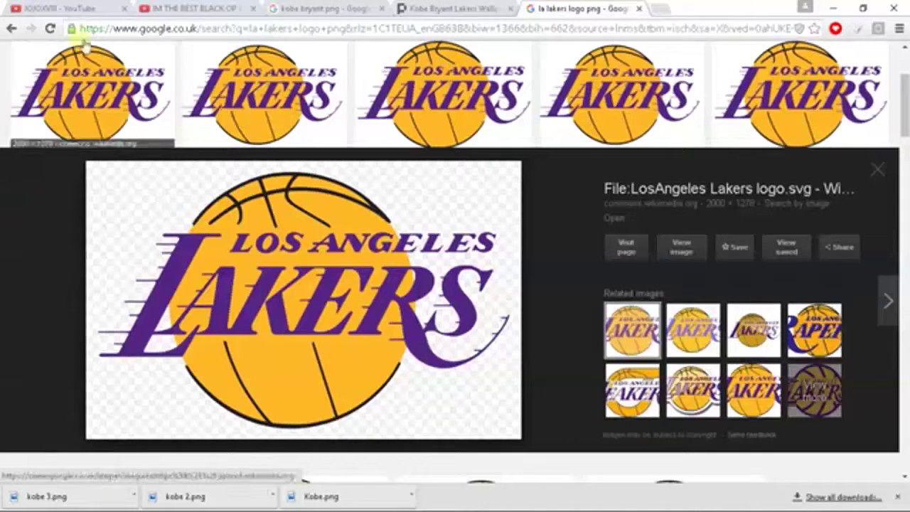
{"action": "right_click", "coordinate": [314, 258]}
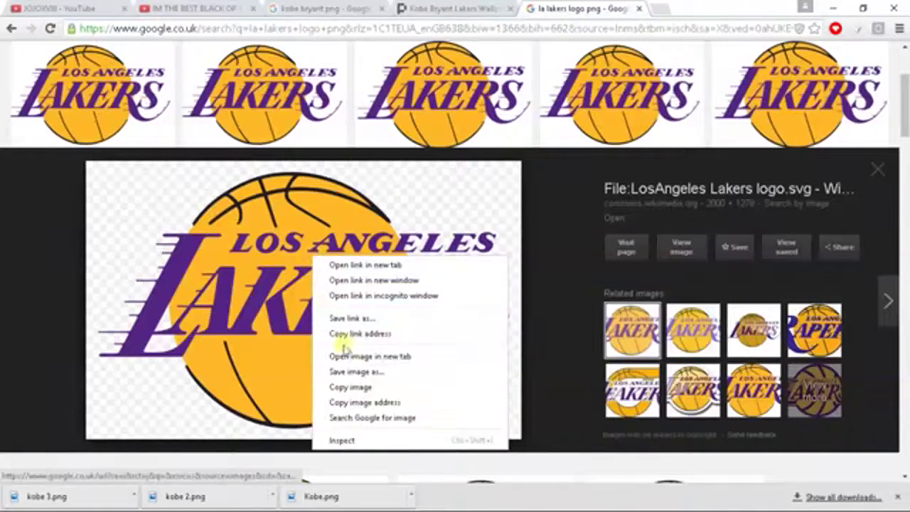